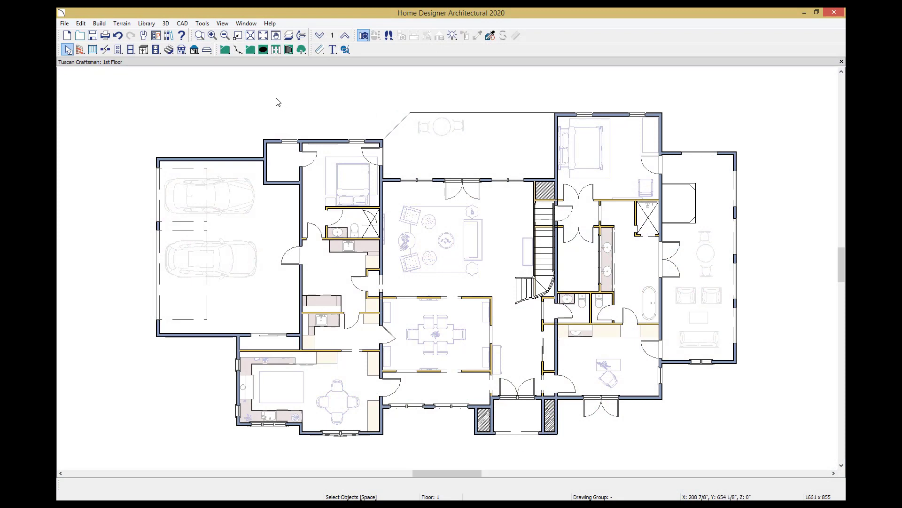
# - Run Update Library Catalogs, confirm catalogs are current, and close the Library Browser
pyautogui.click(148, 26)
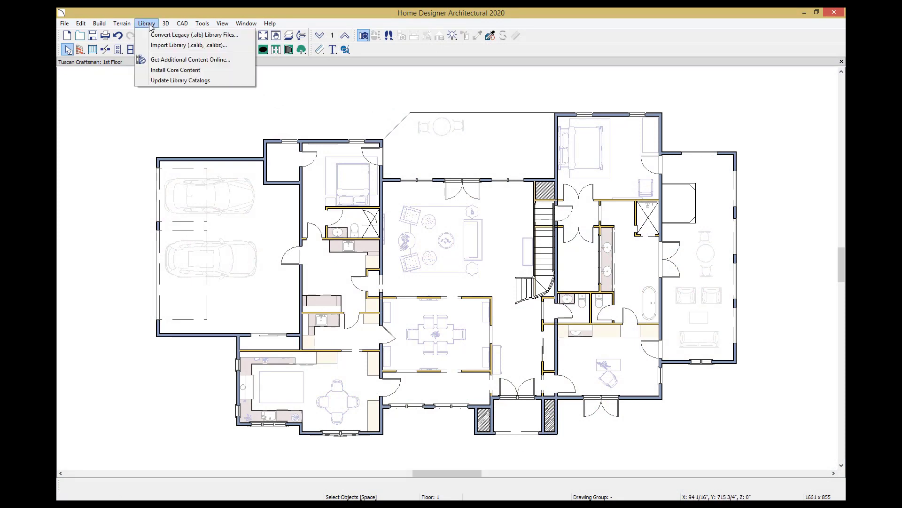
pyautogui.click(147, 81)
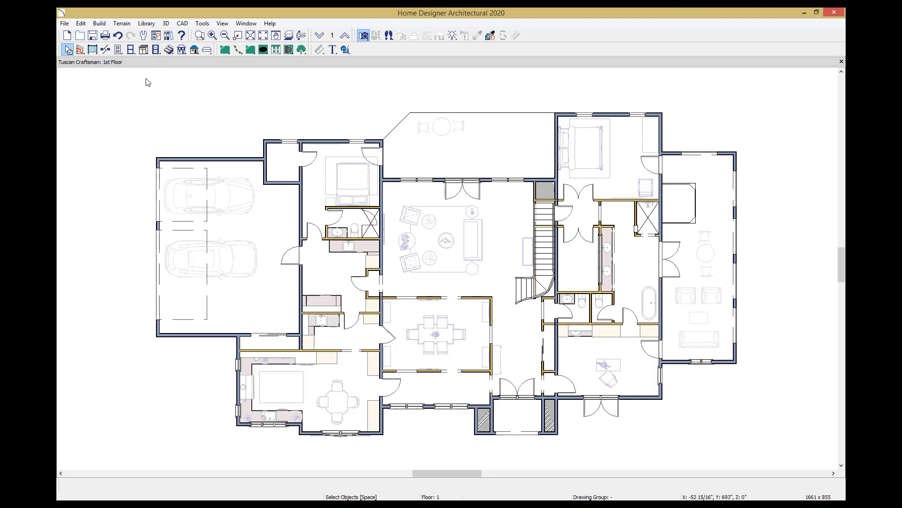
pyautogui.click(222, 24)
pyautogui.click(248, 49)
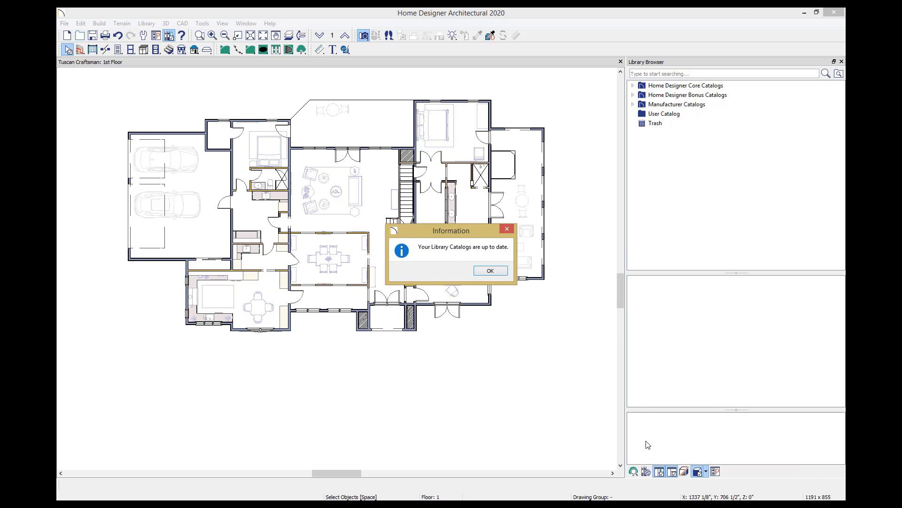
pyautogui.click(491, 272)
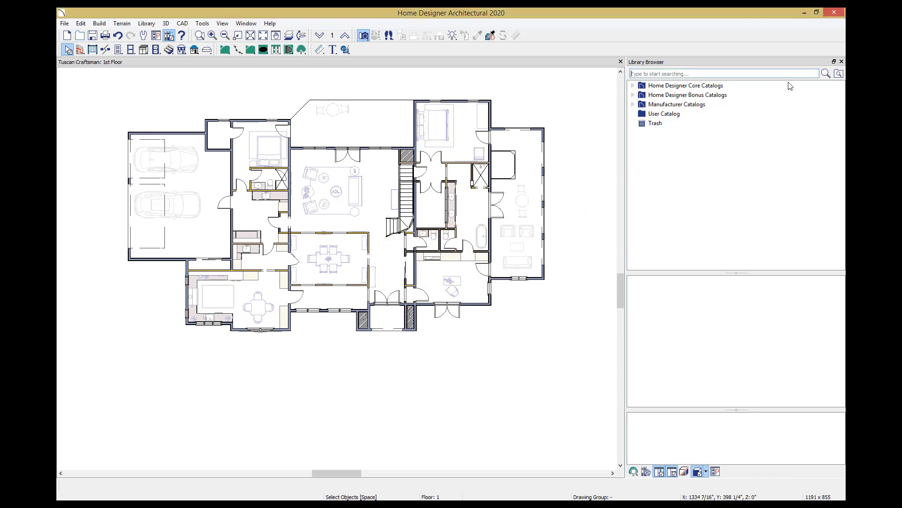
pyautogui.click(841, 62)
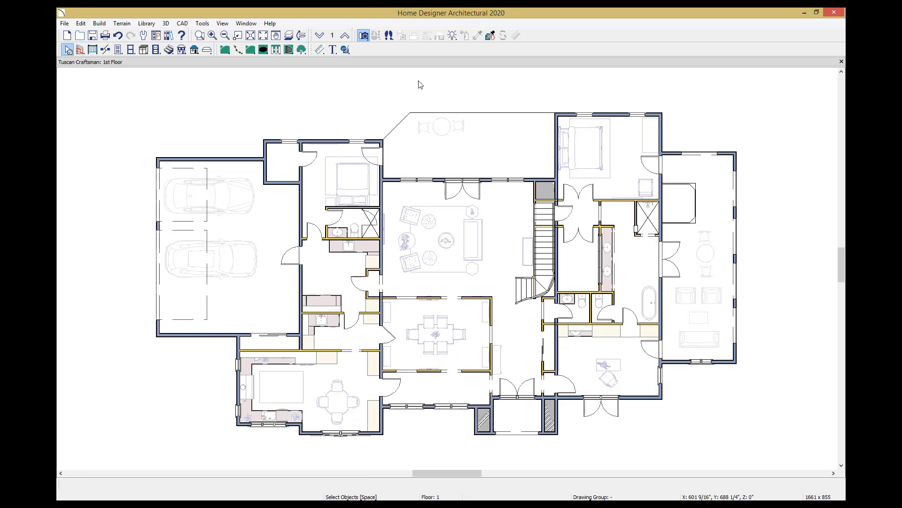
# - Create a Perspective Full Overview camera view and orbit it to face the house front
pyautogui.click(166, 24)
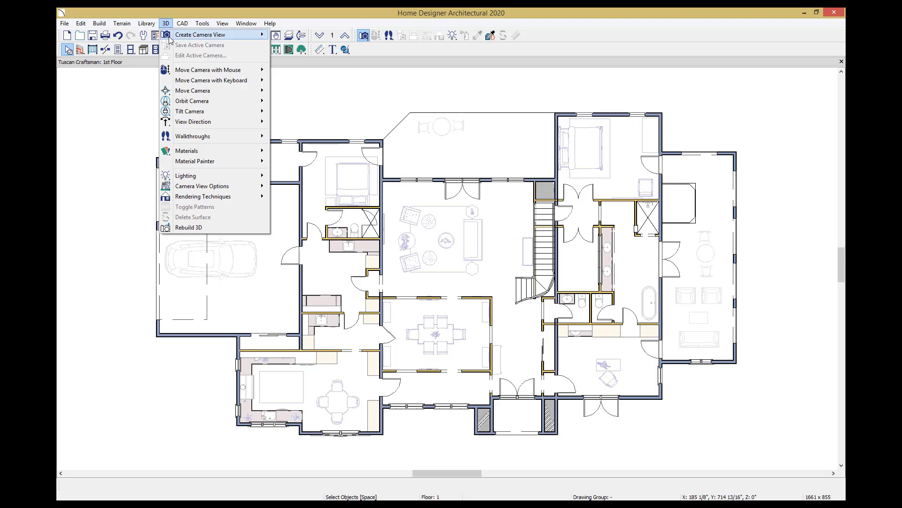
pyautogui.moveTo(200, 35)
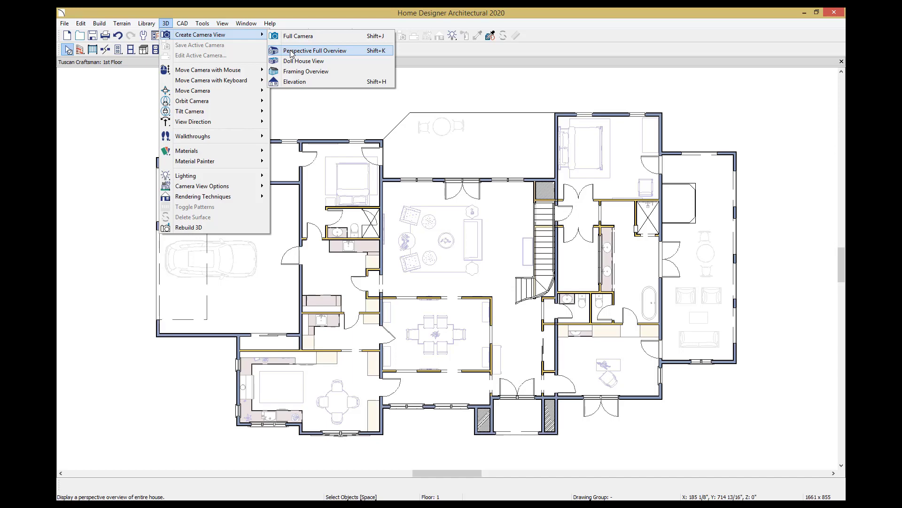
pyautogui.click(291, 54)
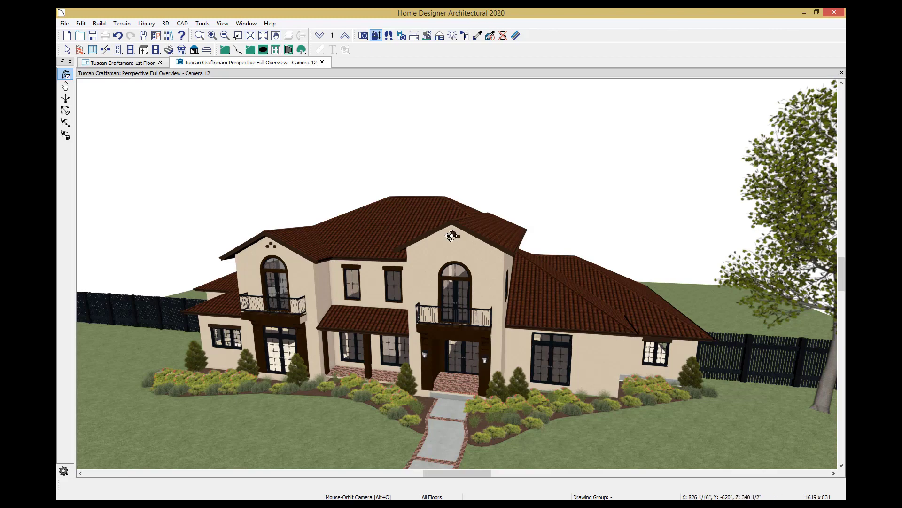
pyautogui.moveTo(538, 294); pyautogui.dragTo(543, 273)
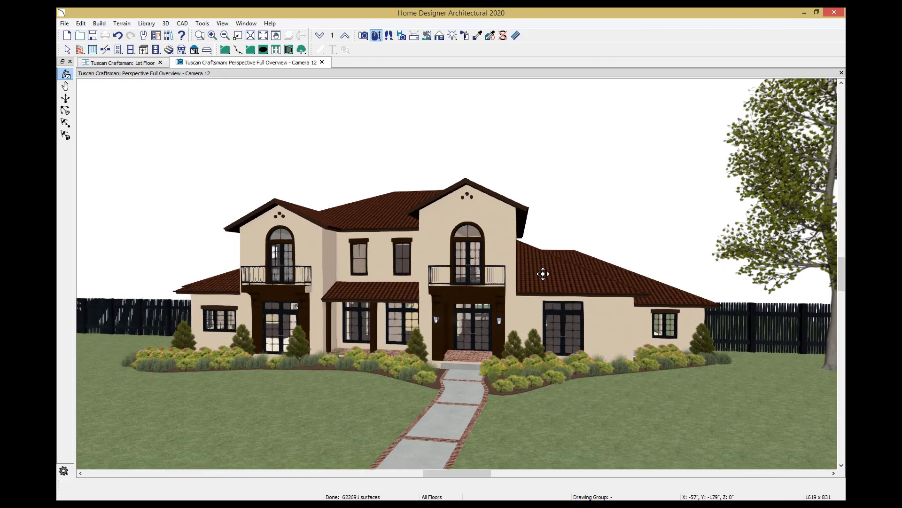
pyautogui.scroll(2, 452, 302)
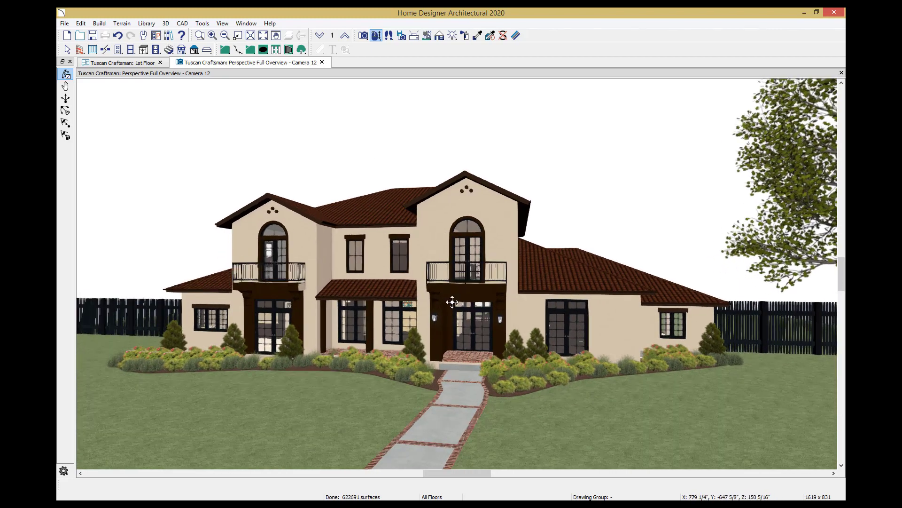
pyautogui.scroll(2, 452, 301)
pyautogui.scroll(1, 453, 302)
pyautogui.scroll(1, 452, 302)
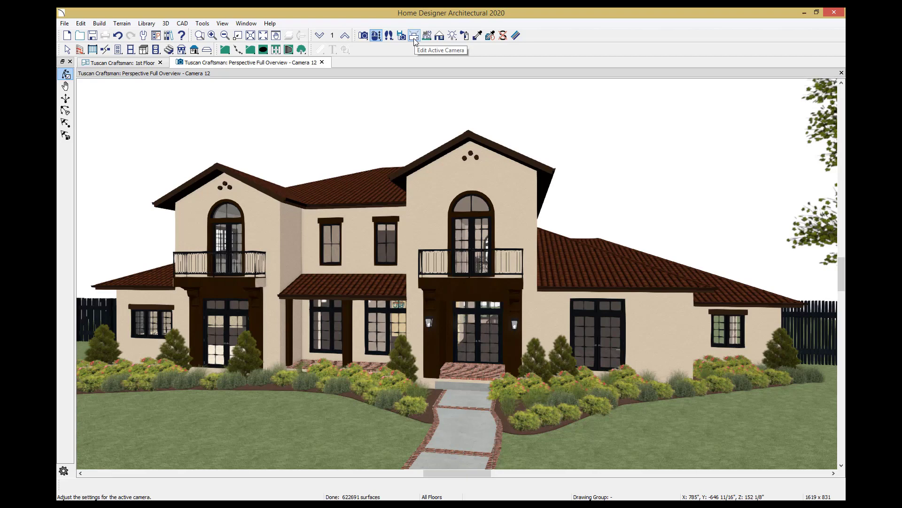
# - Enable Show Shadows and Edge Smoothing when Idle for the active camera
pyautogui.click(165, 23)
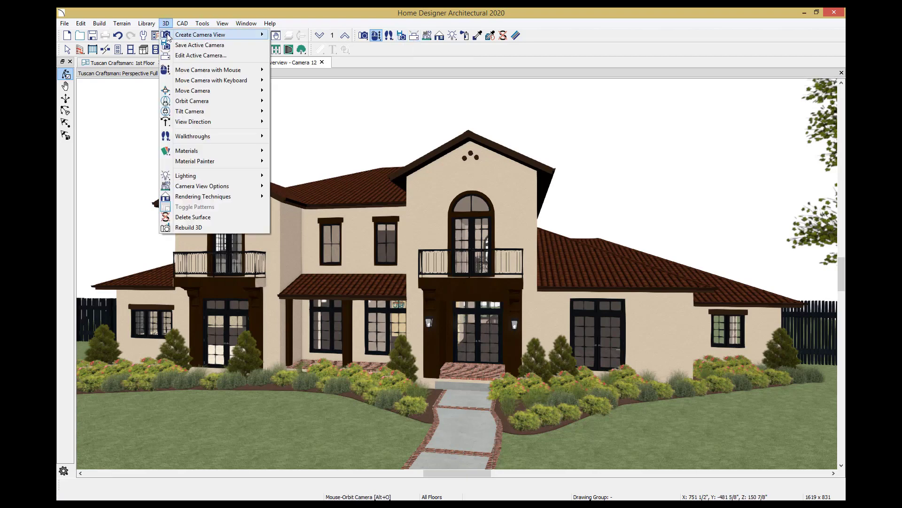
pyautogui.click(175, 57)
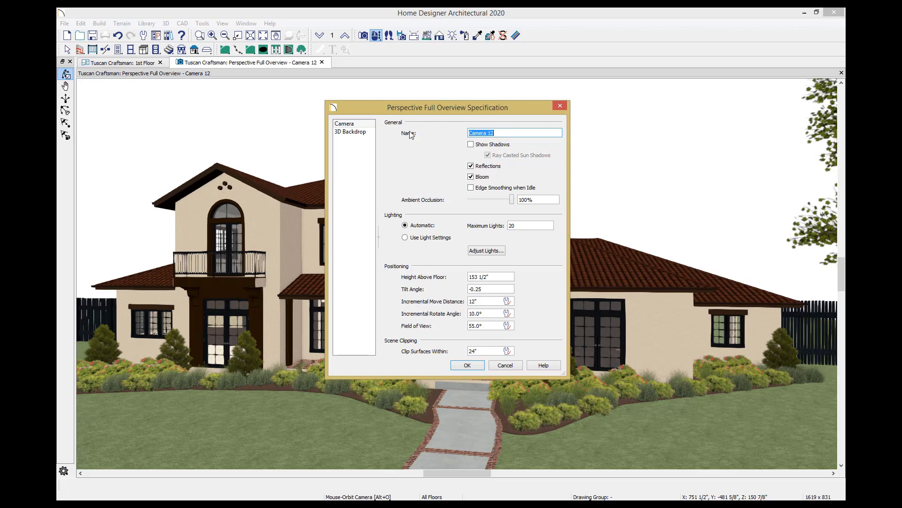
pyautogui.click(471, 144)
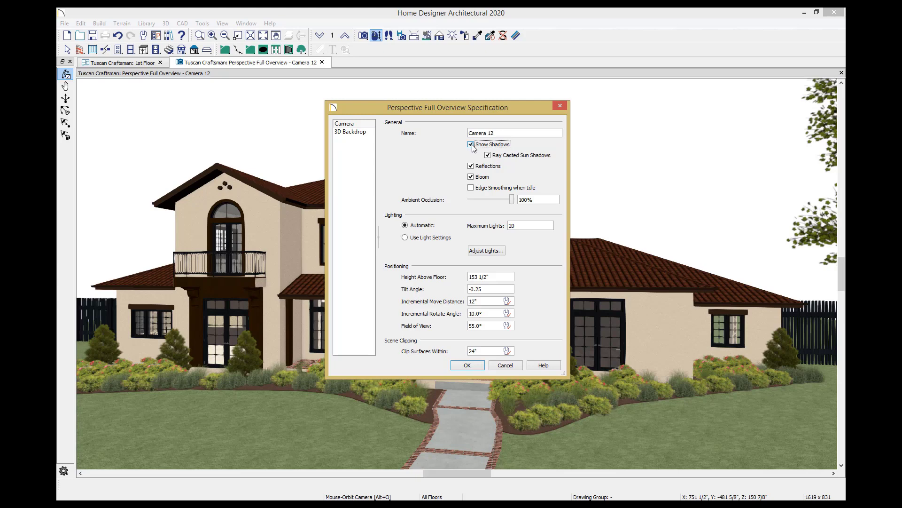
pyautogui.click(471, 188)
# - Choose the Serene backdrop in the camera's 3D Backdrop settings and apply it
pyautogui.click(361, 135)
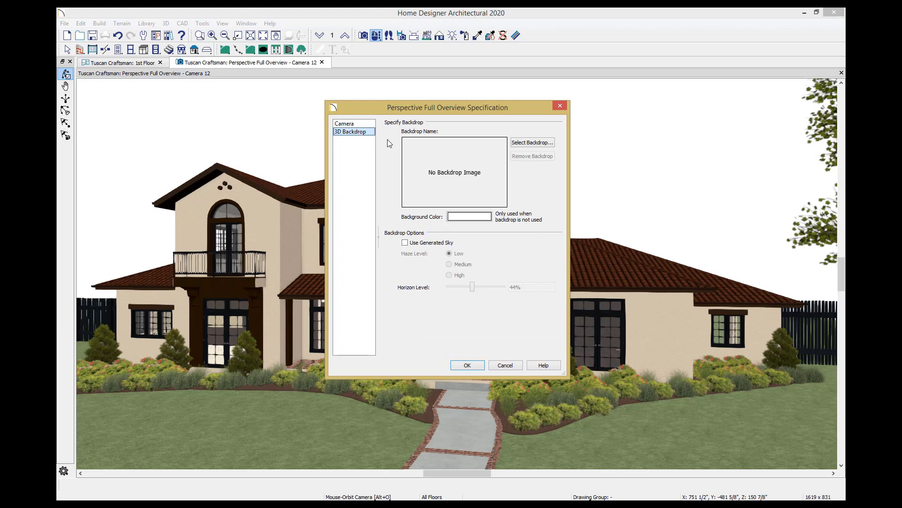
pyautogui.click(533, 142)
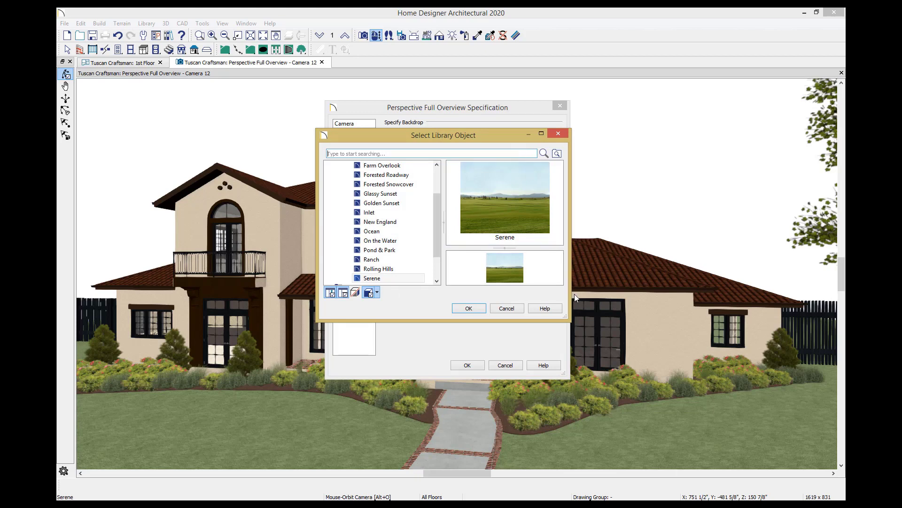
pyautogui.moveTo(569, 318); pyautogui.dragTo(649, 383)
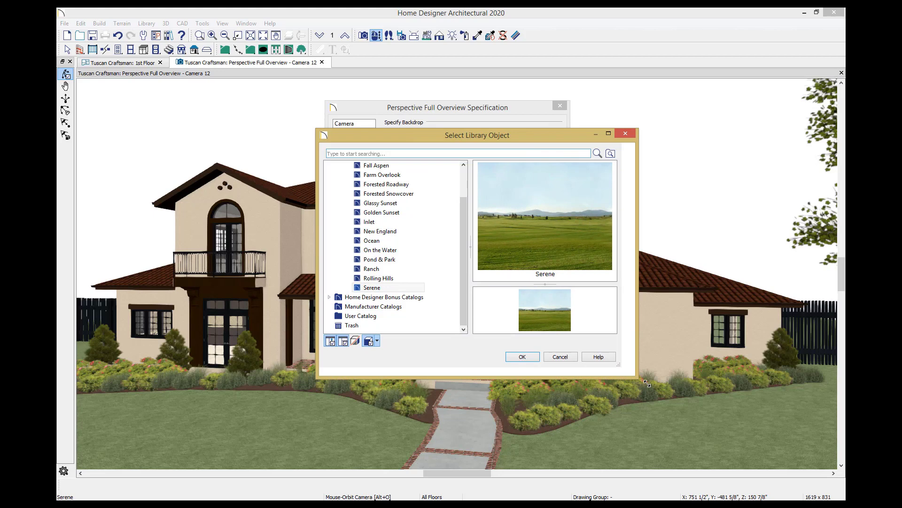
pyautogui.click(407, 308)
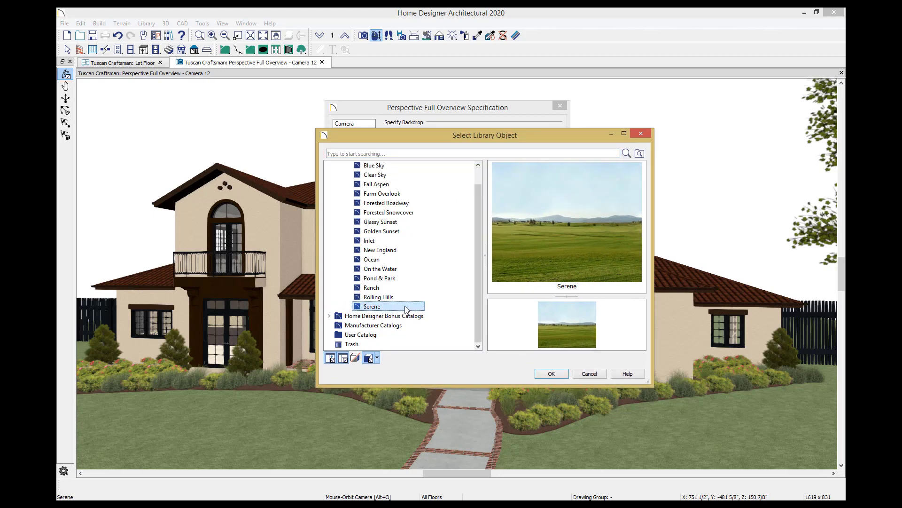
pyautogui.click(553, 372)
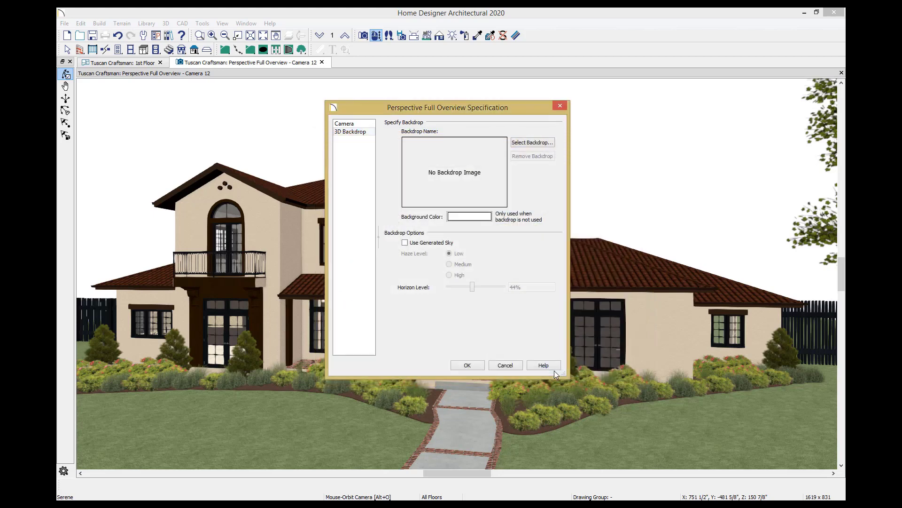
pyautogui.click(467, 364)
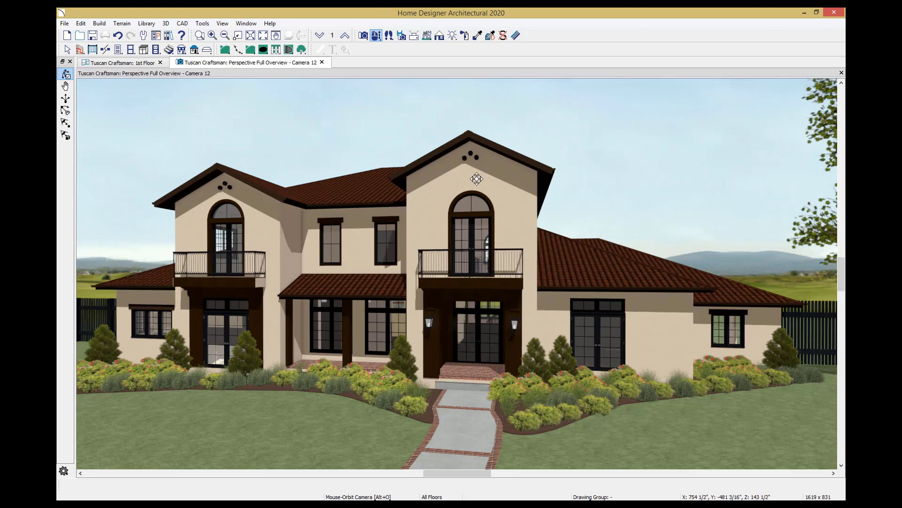
# - Apply the Ranch backdrop from Core Catalogs > Backdrops to the 3D view
pyautogui.click(223, 23)
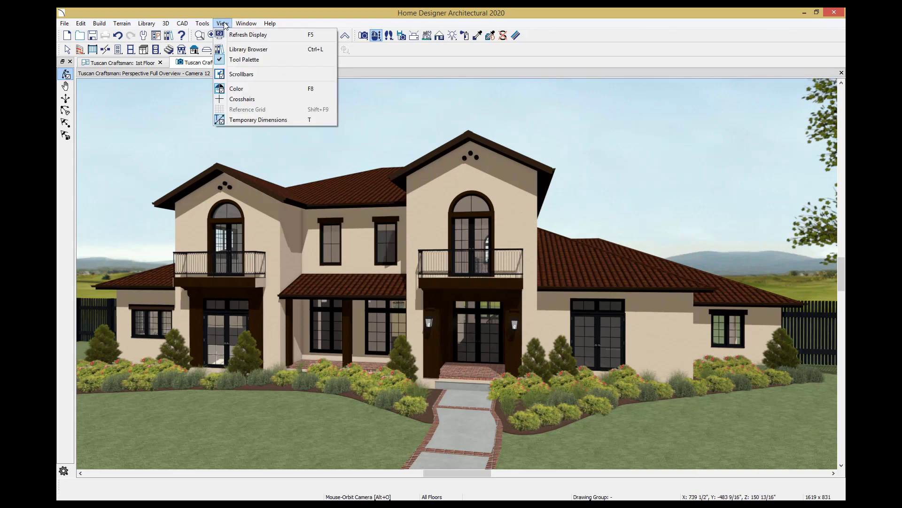
pyautogui.click(231, 50)
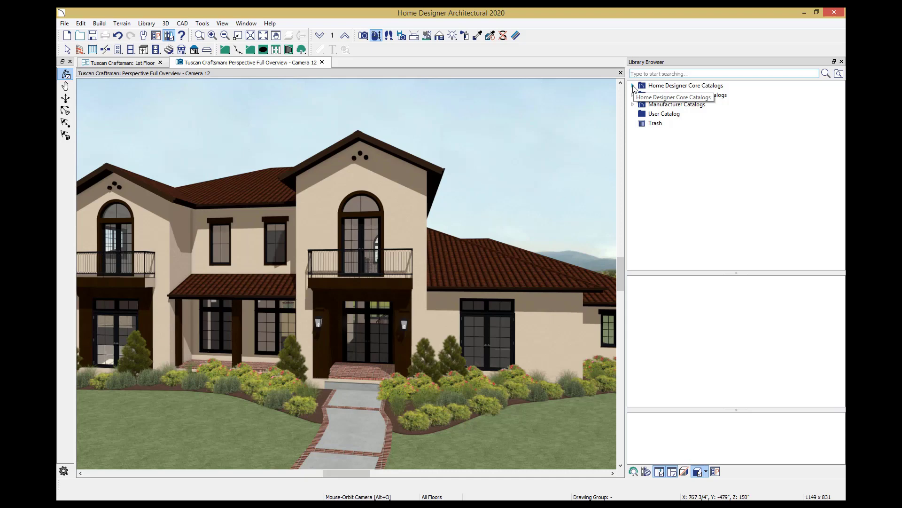
pyautogui.click(633, 86)
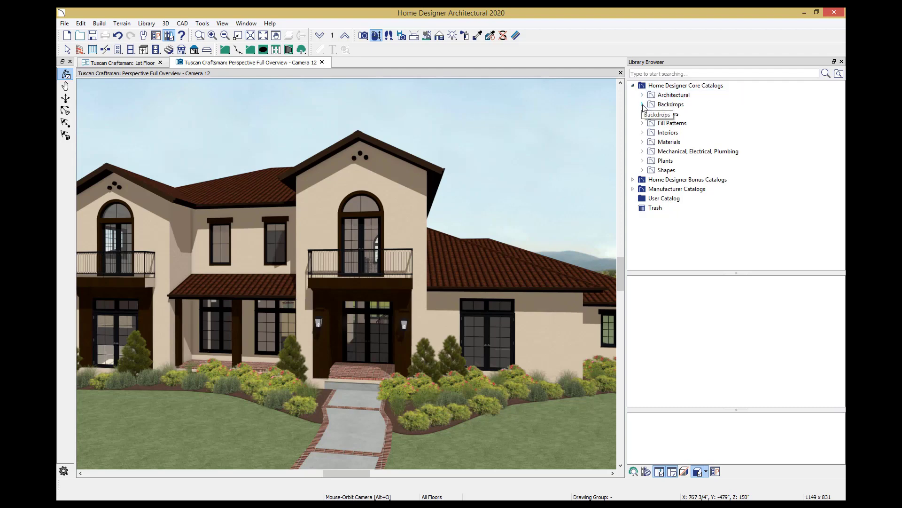
pyautogui.click(642, 104)
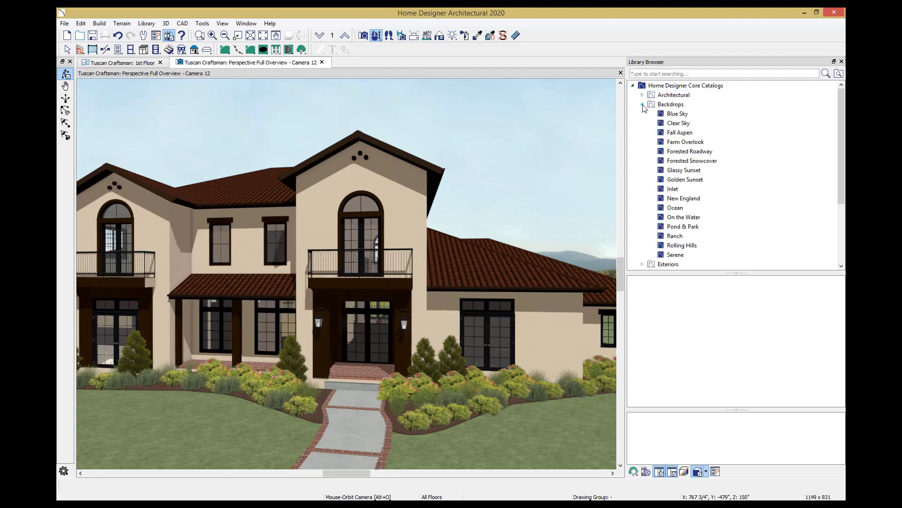
pyautogui.click(674, 237)
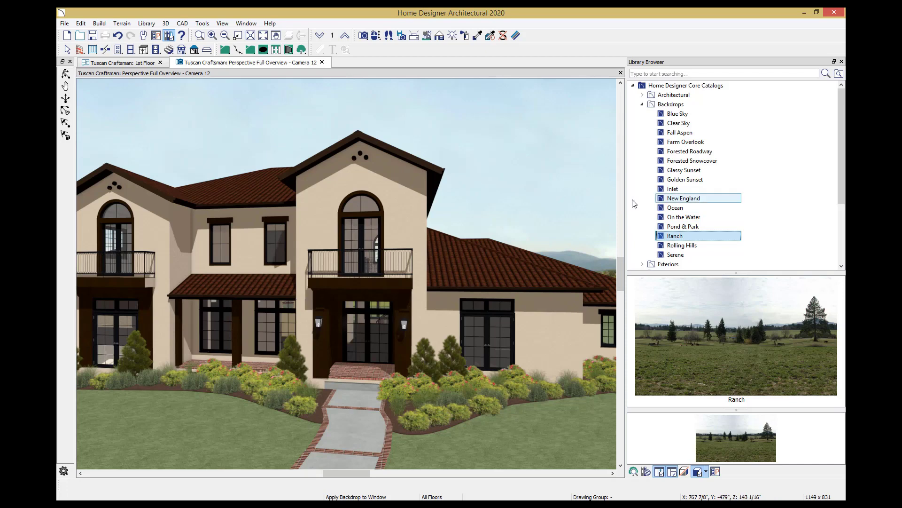
pyautogui.click(579, 199)
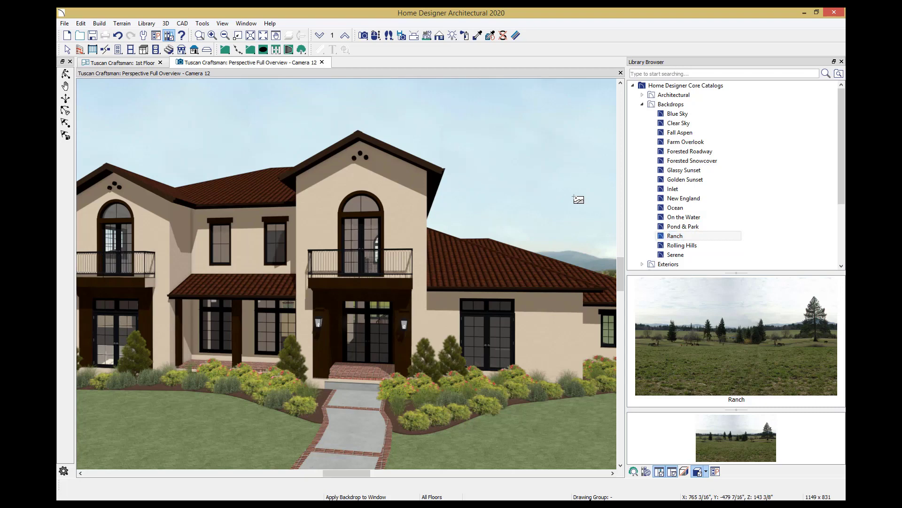
pyautogui.click(579, 200)
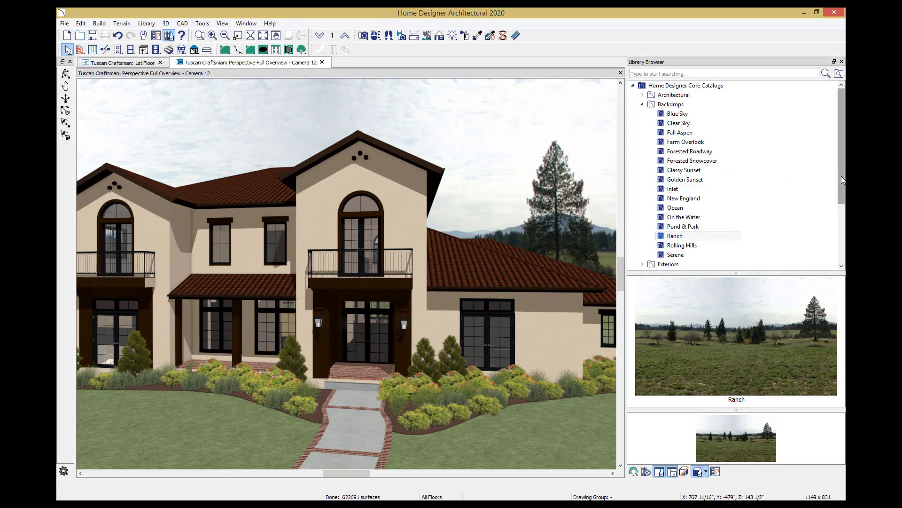
pyautogui.moveTo(842, 176); pyautogui.dragTo(836, 210)
pyautogui.scroll(-1, 836, 211)
pyautogui.scroll(-1, 797, 223)
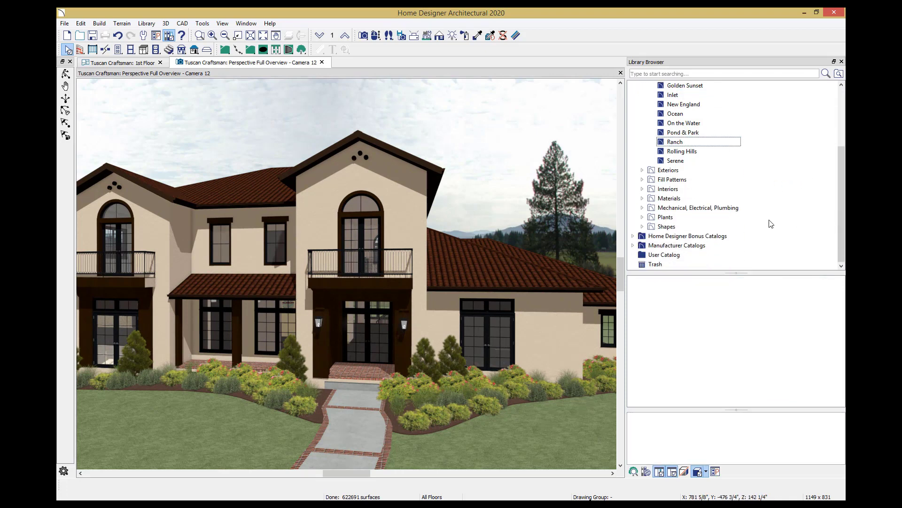
# - Apply Pink Sunset from Bonus Catalogs > Backdrops > Sky to the 3D view
pyautogui.click(641, 235)
pyautogui.scroll(-1, 800, 151)
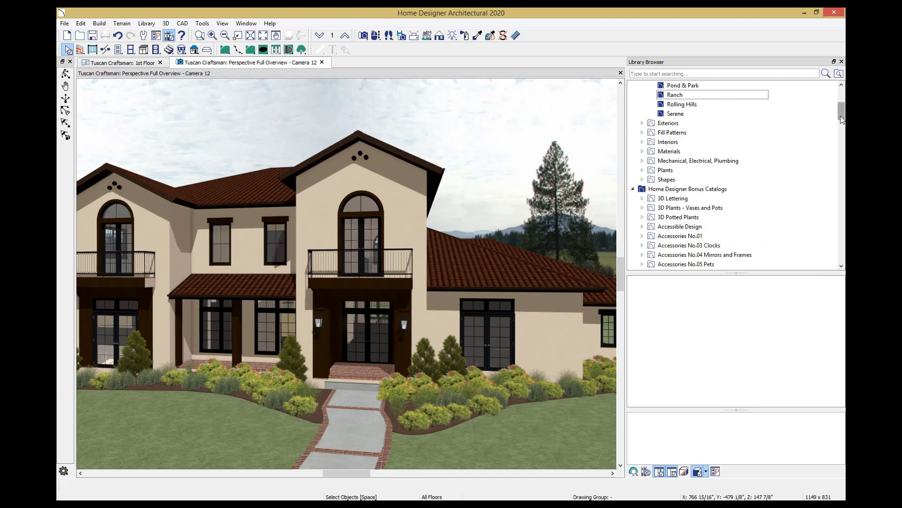
pyautogui.moveTo(840, 115); pyautogui.dragTo(838, 139)
pyautogui.click(642, 170)
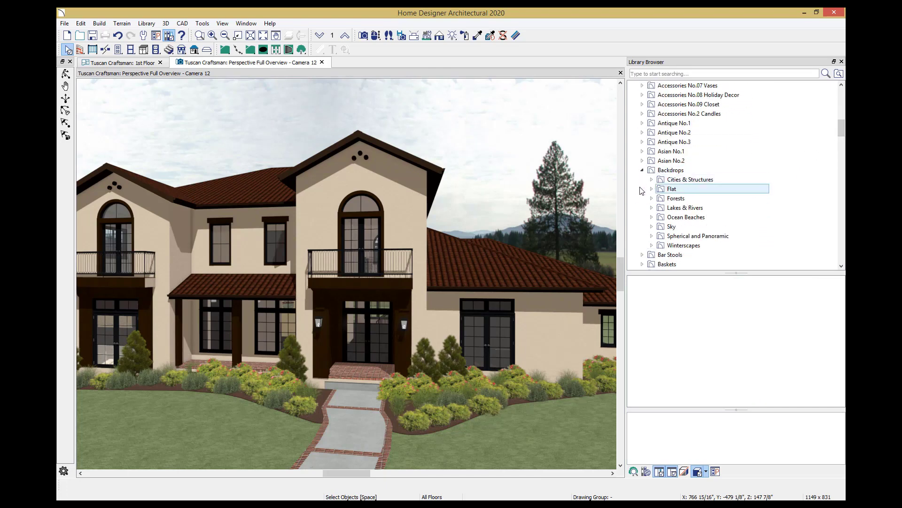
pyautogui.click(651, 226)
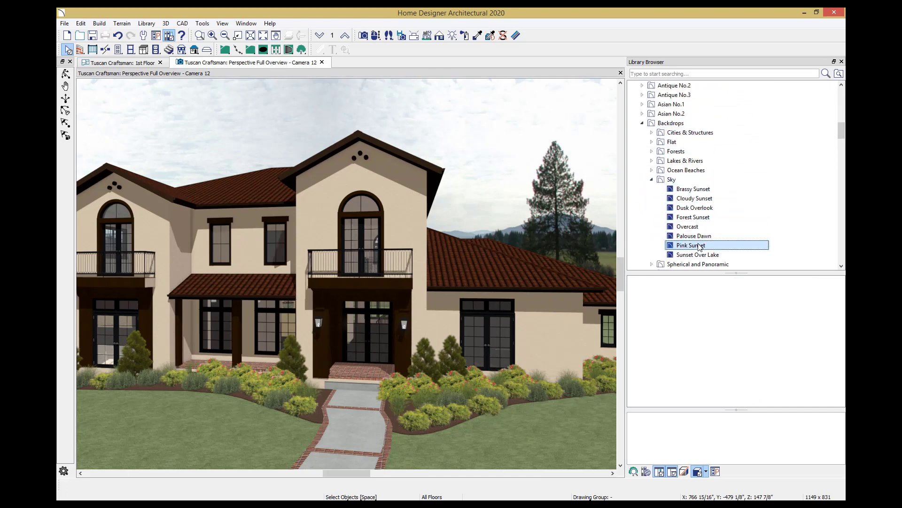
pyautogui.click(700, 246)
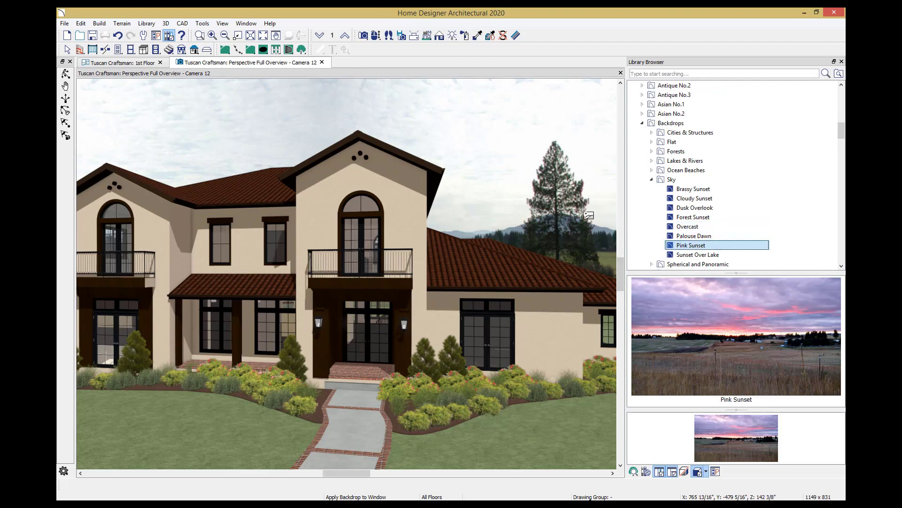
pyautogui.click(589, 215)
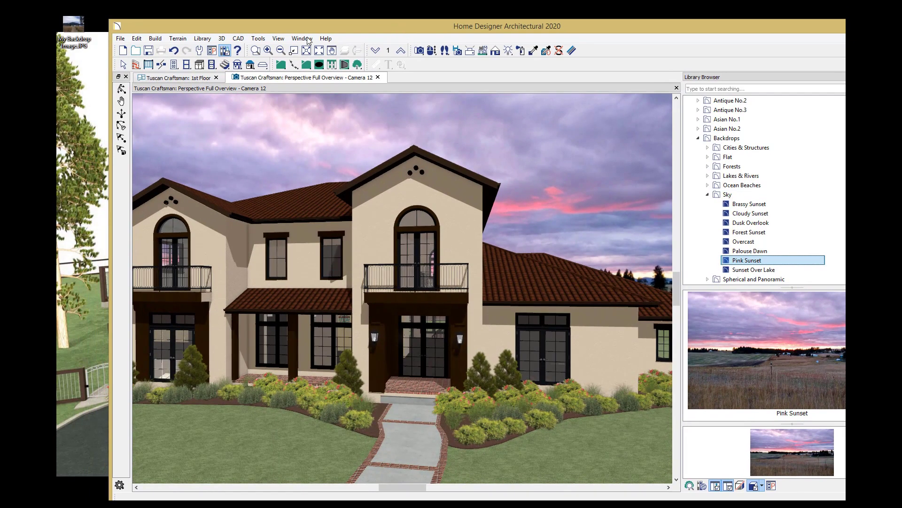
pyautogui.doubleClick(73, 28)
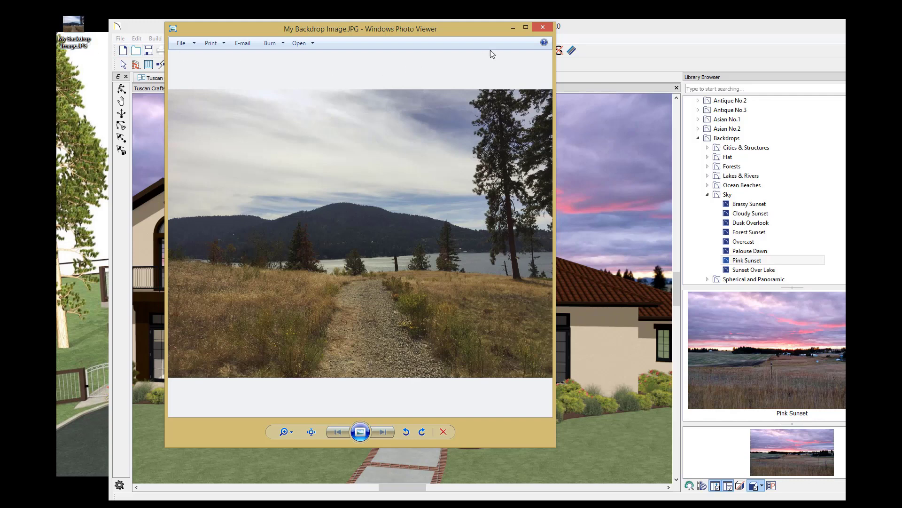
pyautogui.click(552, 31)
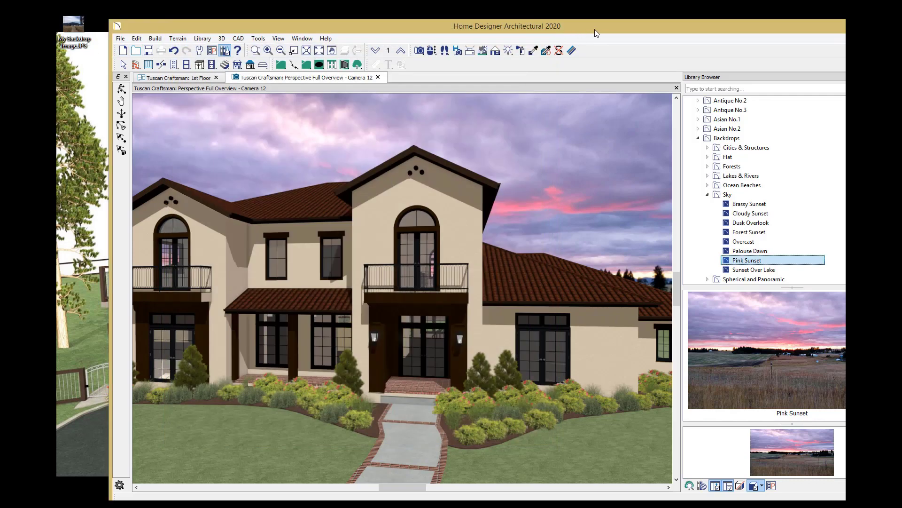
pyautogui.moveTo(594, 29); pyautogui.dragTo(515, 31)
# - Import My Backdrop Image.JPG from the Desktop as a new User Catalog backdrop
pyautogui.click(797, 26)
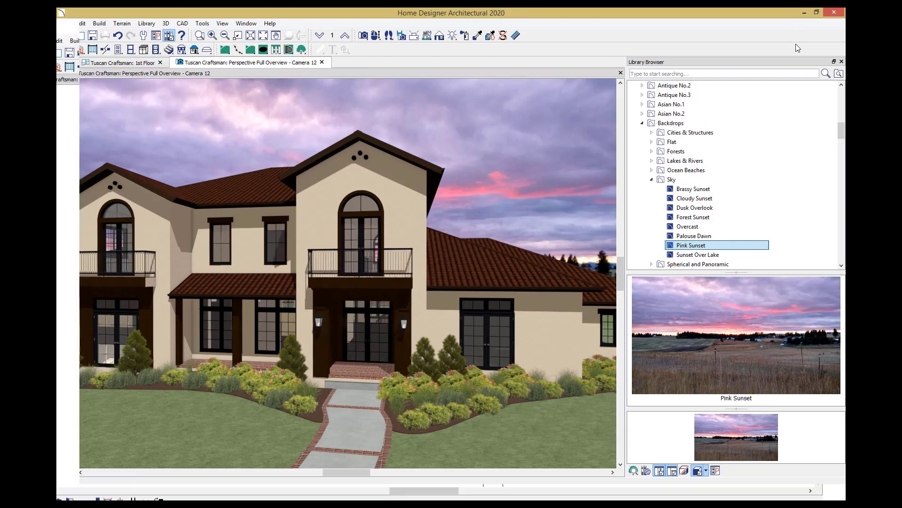
pyautogui.moveTo(840, 131); pyautogui.dragTo(833, 268)
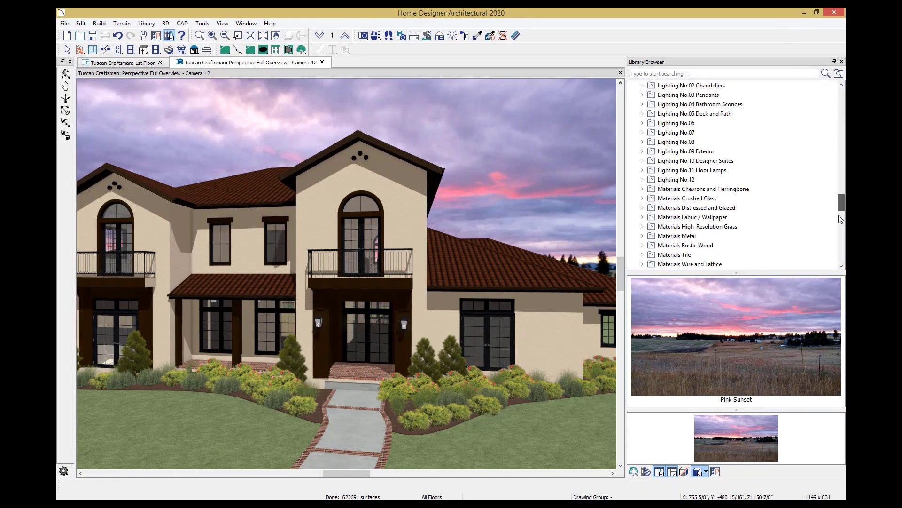
pyautogui.click(676, 255)
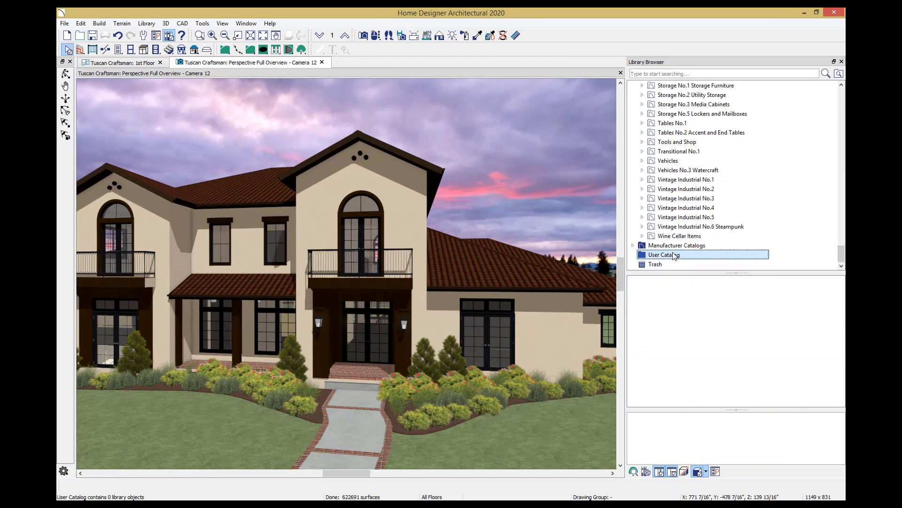
pyautogui.rightClick(675, 255)
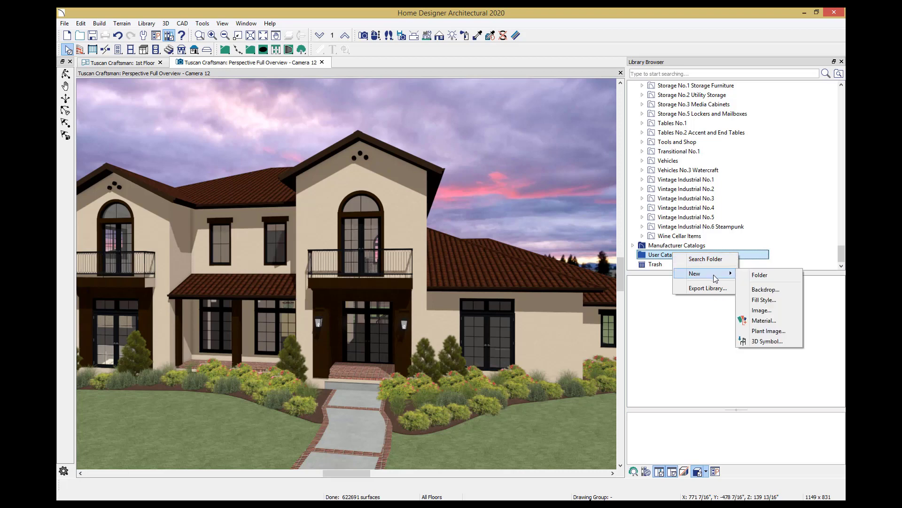
pyautogui.moveTo(698, 274)
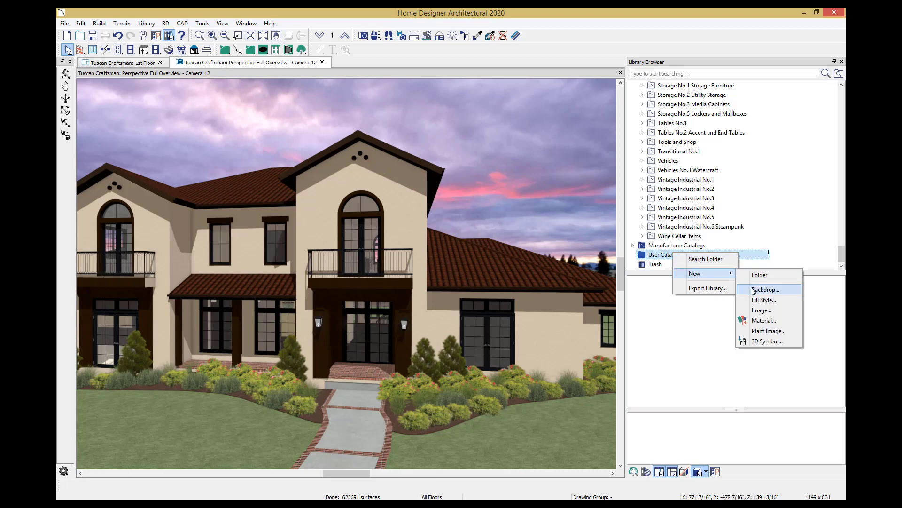
pyautogui.click(753, 290)
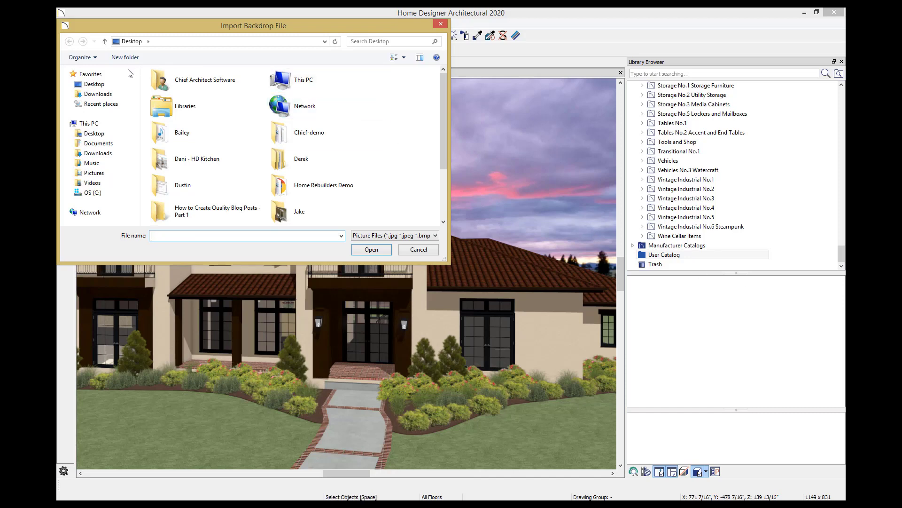
pyautogui.moveTo(93, 83)
pyautogui.click(104, 87)
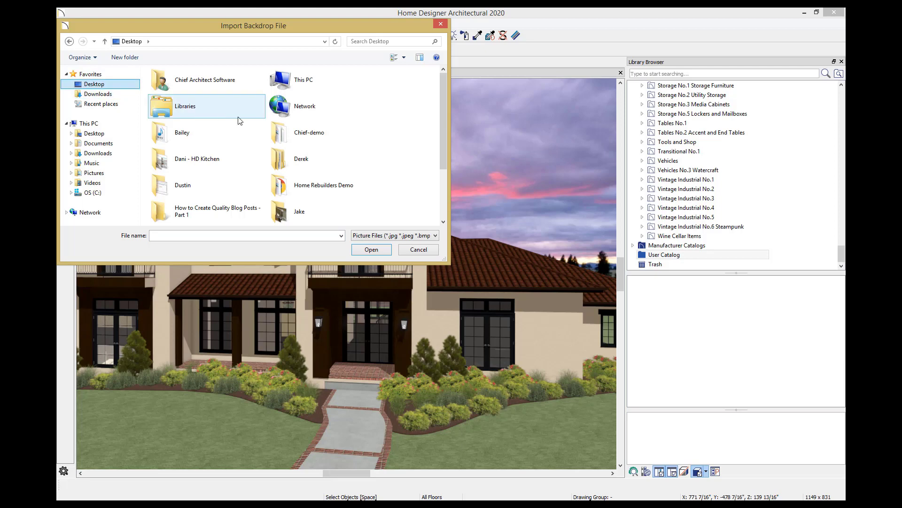
pyautogui.moveTo(443, 131); pyautogui.dragTo(441, 185)
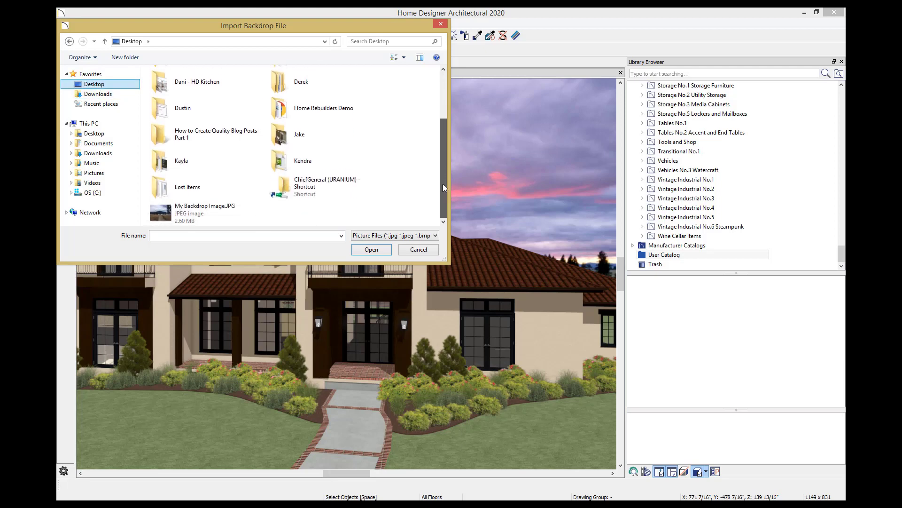
pyautogui.click(211, 213)
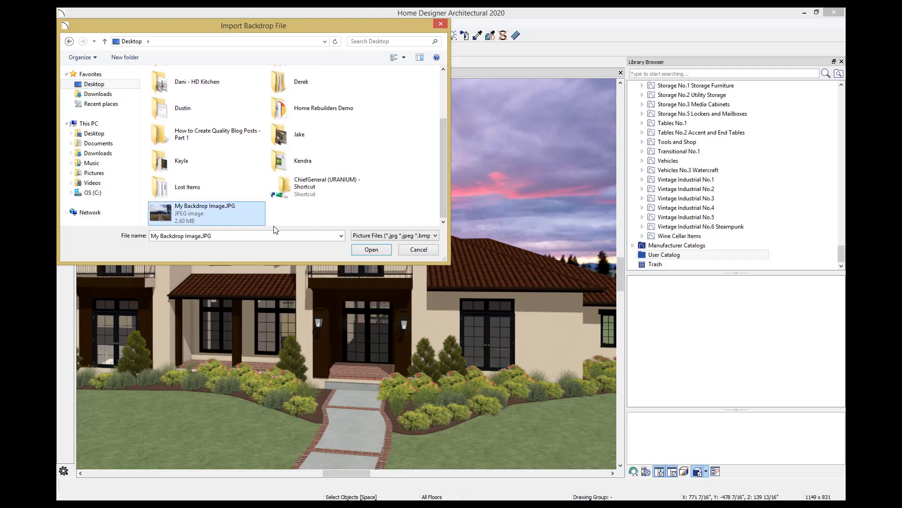
pyautogui.click(361, 248)
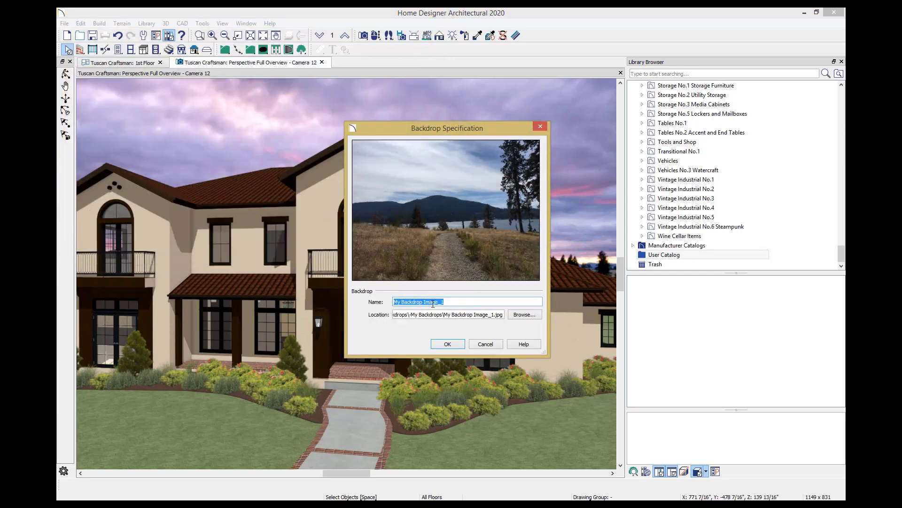
# - Remove '_1' from the backdrop name, leaving 'My Backdrop Image', and save it
pyautogui.click(451, 302)
pyautogui.press('BackSpace')
pyautogui.press('BackSpace')
pyautogui.click(445, 344)
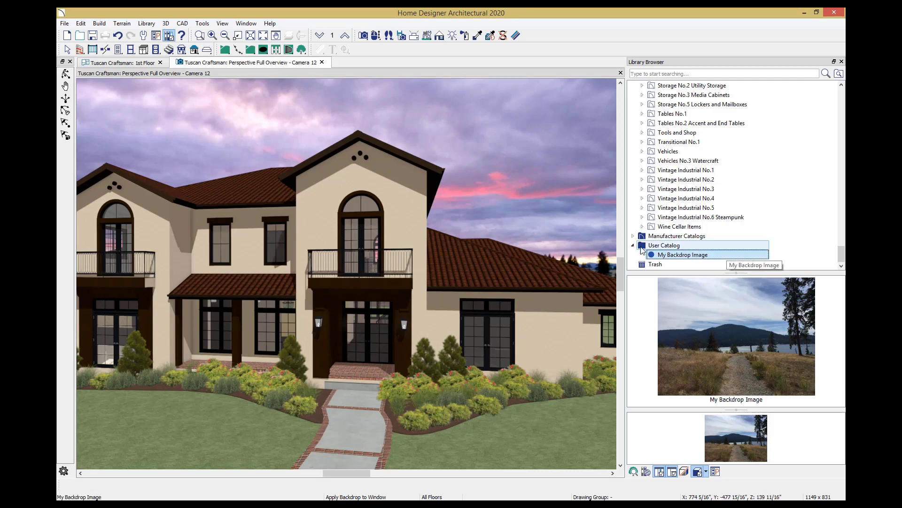
# - Drag My Backdrop Image into the 3D view and close the Library Browser
pyautogui.moveTo(727, 257); pyautogui.dragTo(582, 243)
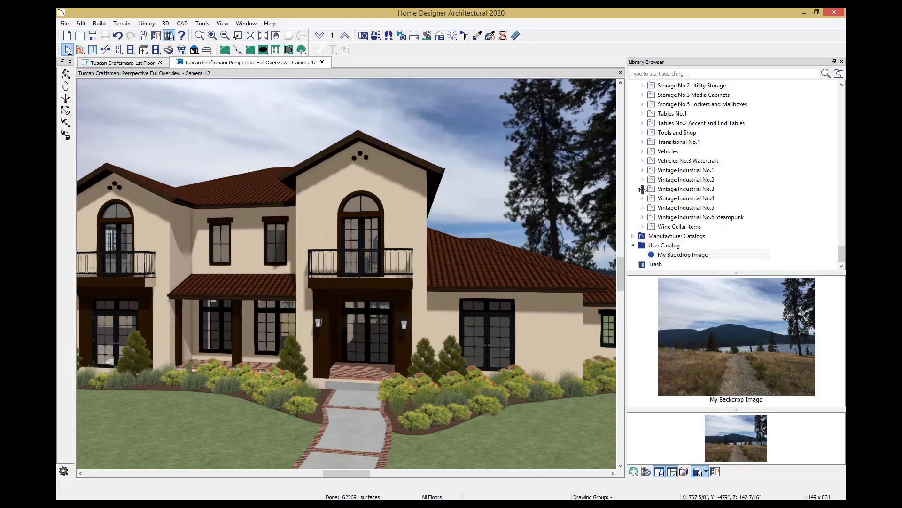
pyautogui.click(841, 62)
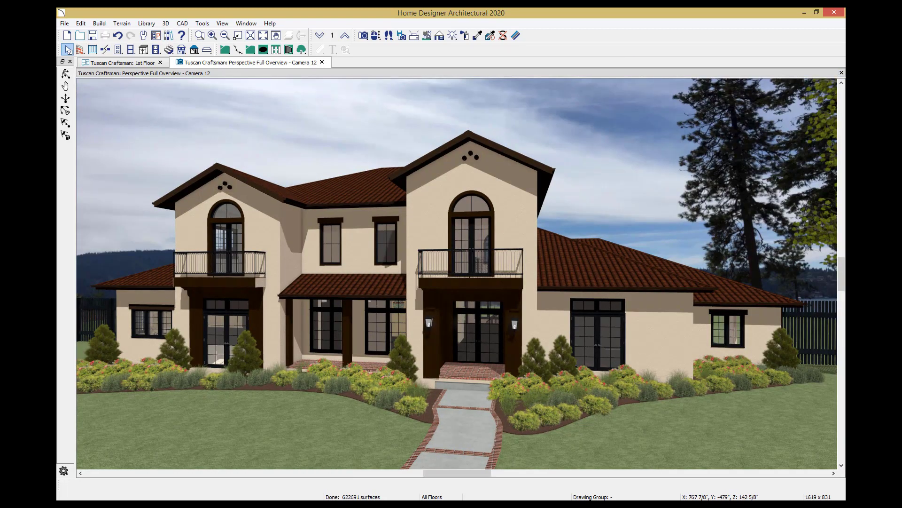